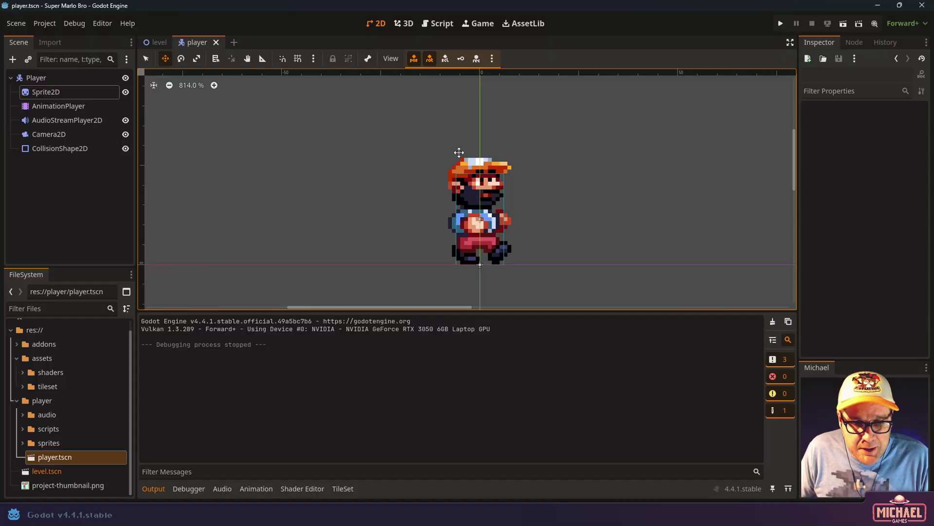
- Run the project with F5 to test the level
{"action": "key", "text": "F5"}
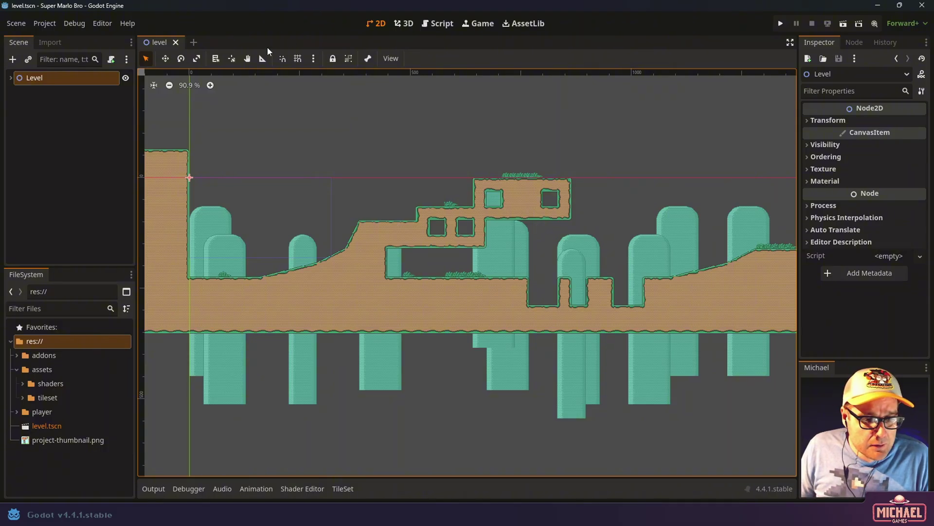
- Expand the Level node and select the player folder in FileSystem
{"action": "left_click", "coordinate": [10, 77]}
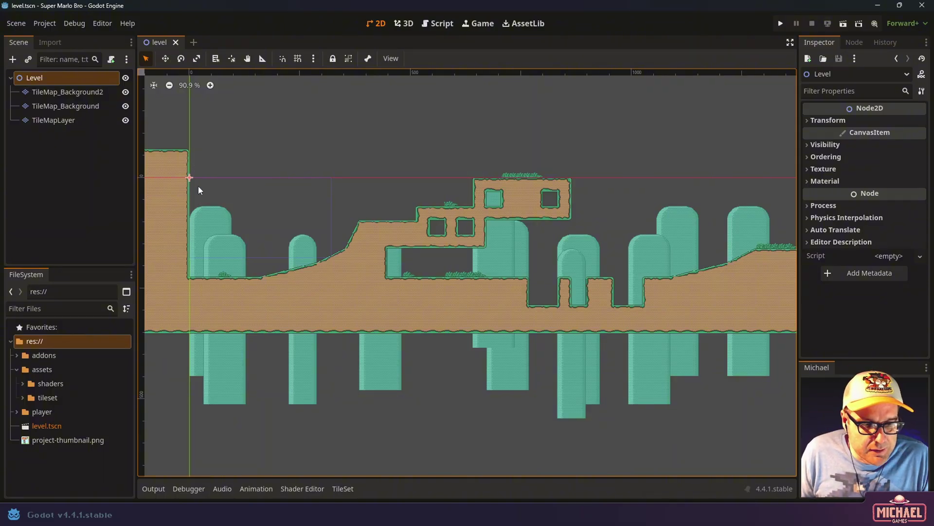
{"action": "left_click", "coordinate": [16, 411]}
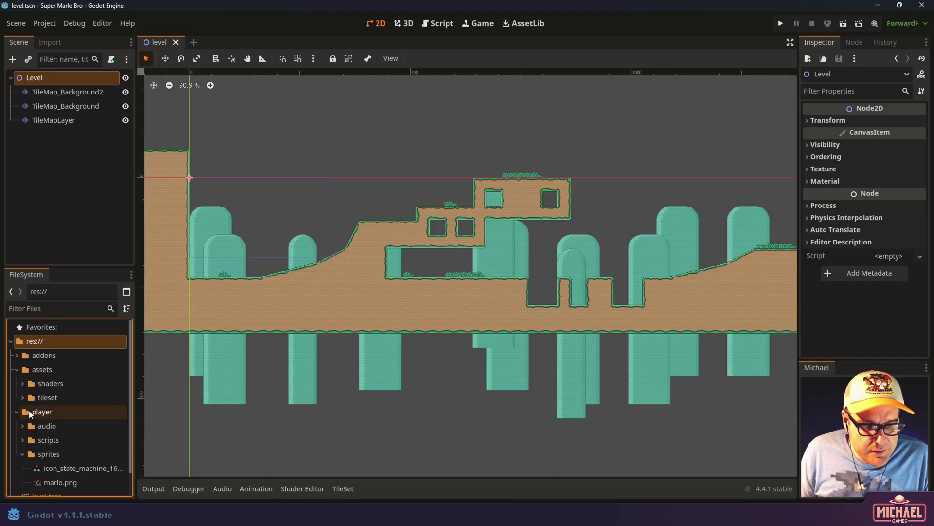
{"action": "left_click", "coordinate": [31, 412]}
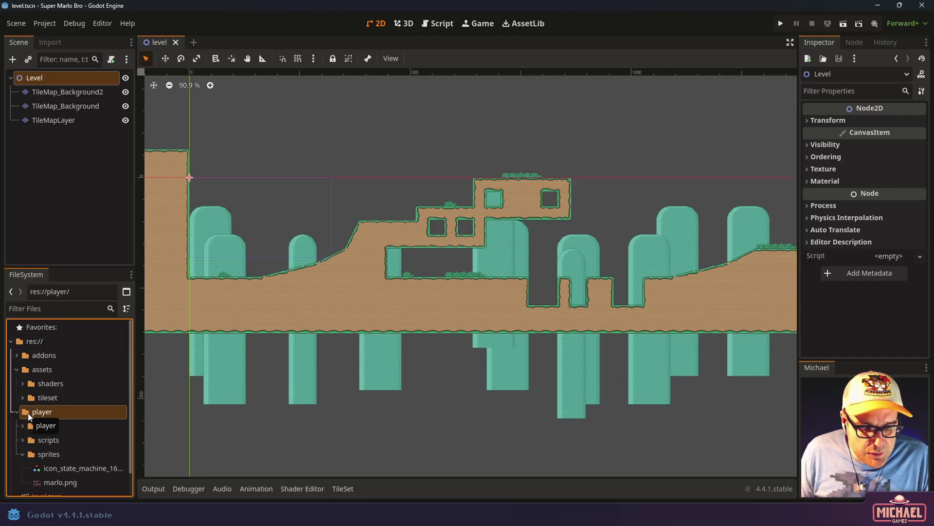
- Create a new 2D scene named 'player' in the player folder
{"action": "right_click", "coordinate": [31, 414]}
{"action": "mouse_move", "coordinate": [83, 299]}
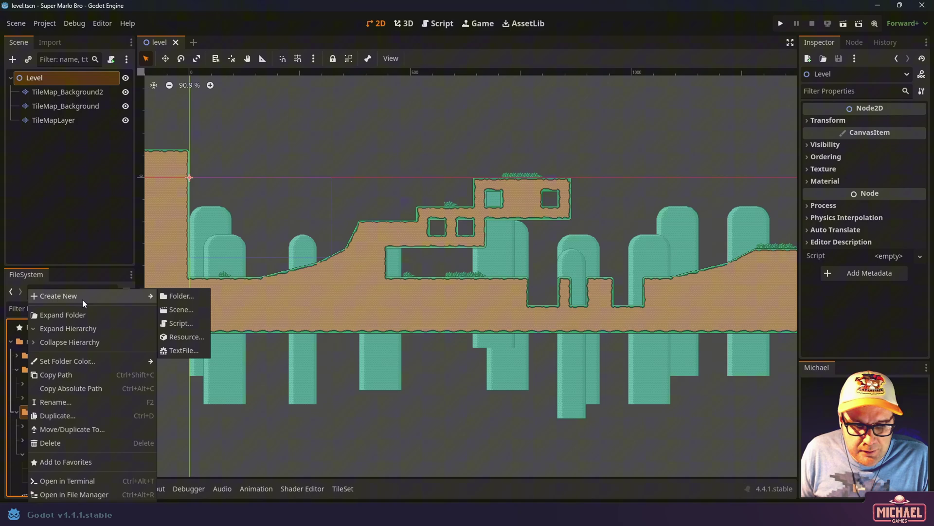
{"action": "left_click", "coordinate": [191, 309]}
{"action": "type", "text": "player"}
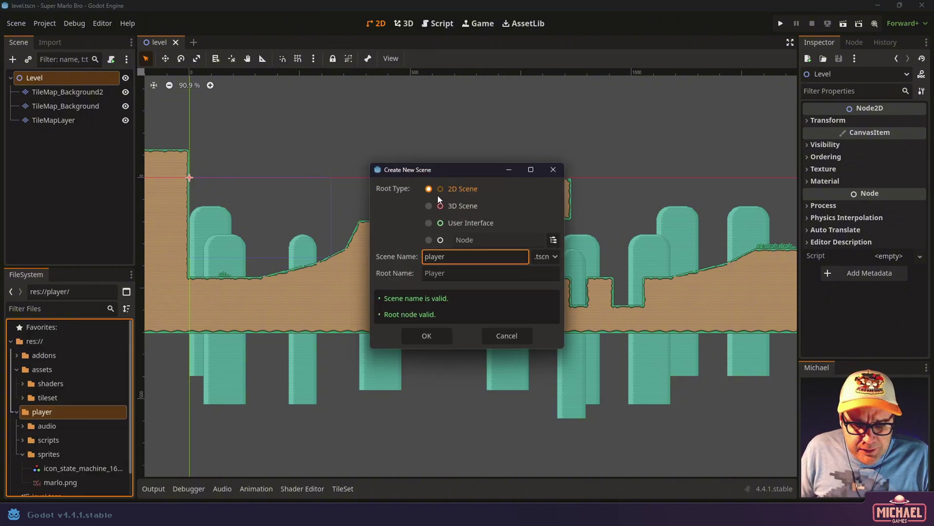
{"action": "left_click", "coordinate": [444, 336]}
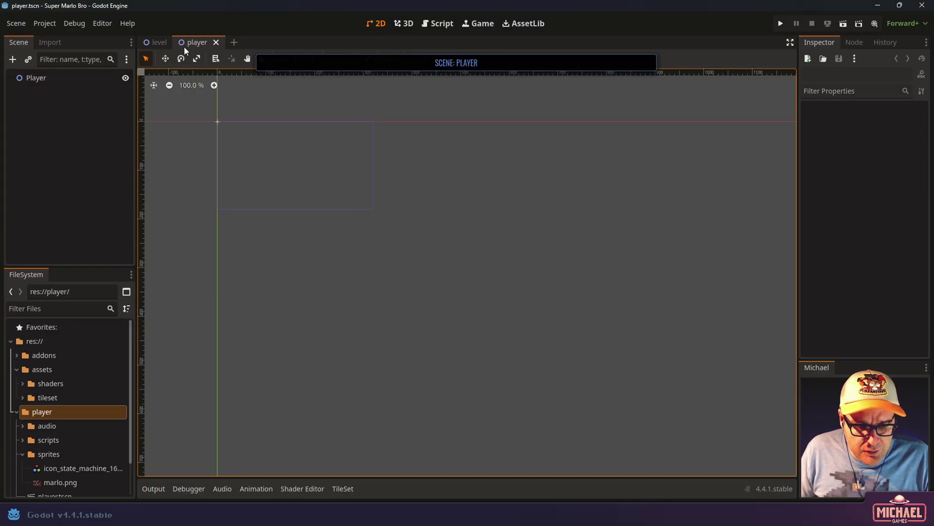
- Select the Player root node and save the scene as player.tscn with Ctrl+S
{"action": "left_click", "coordinate": [40, 78]}
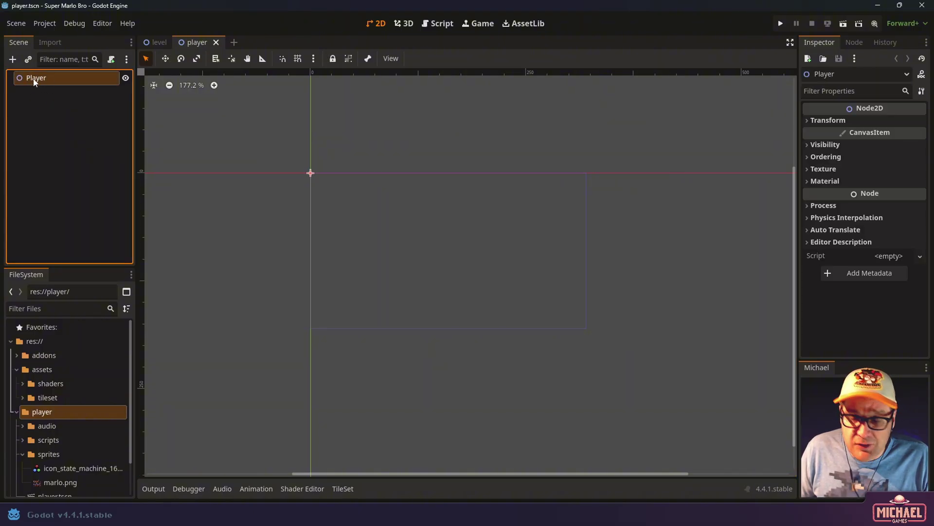
{"action": "left_click", "coordinate": [23, 453]}
{"action": "left_click", "coordinate": [43, 460]}
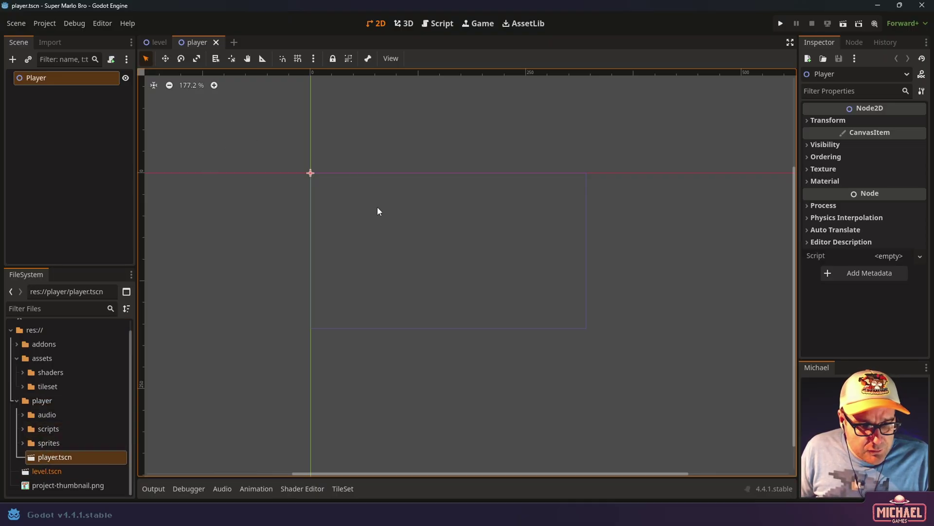
{"action": "key", "text": "ctrl+s"}
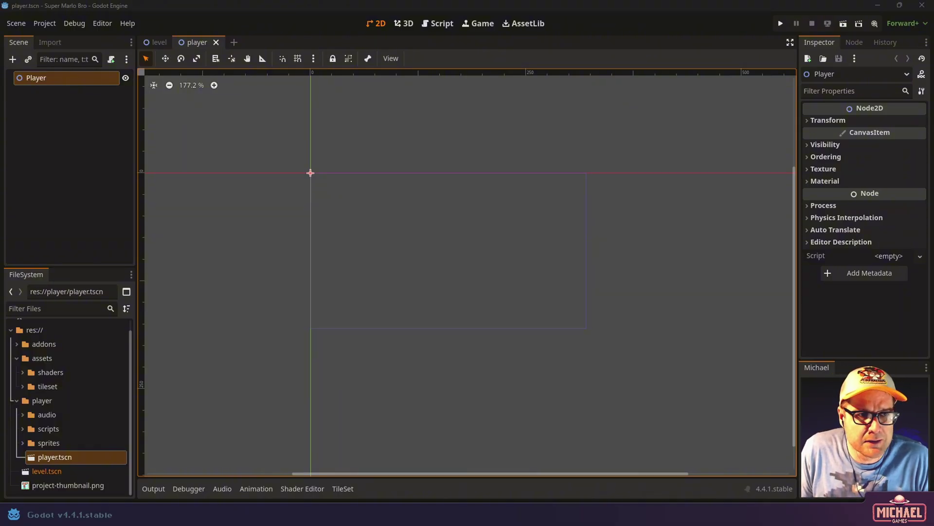
- Change the Player root node's type from Node2D to CharacterBody2D
{"action": "right_click", "coordinate": [59, 78]}
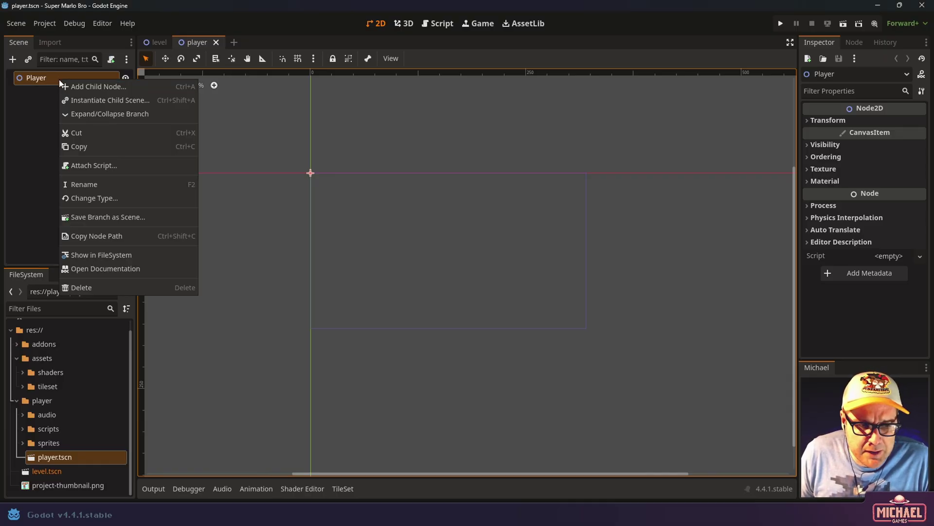
{"action": "left_click", "coordinate": [96, 199]}
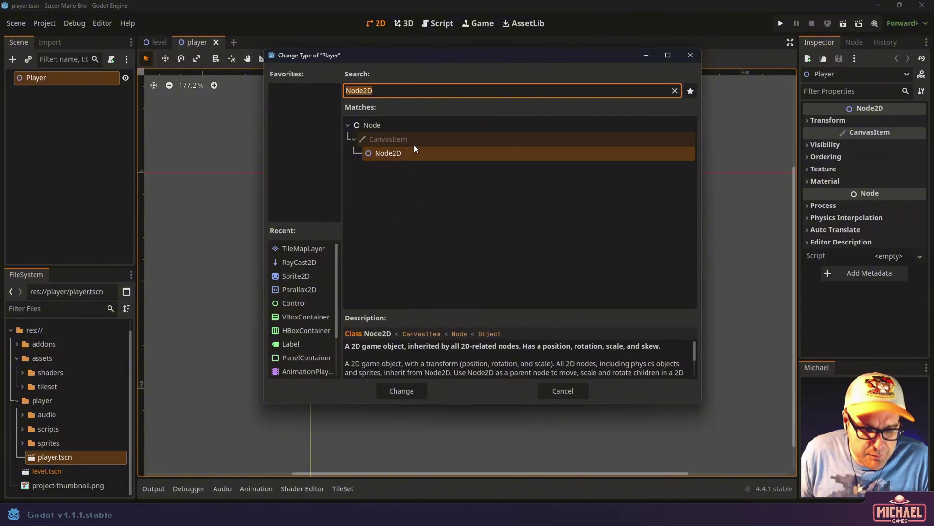
{"action": "type", "text": "chara"}
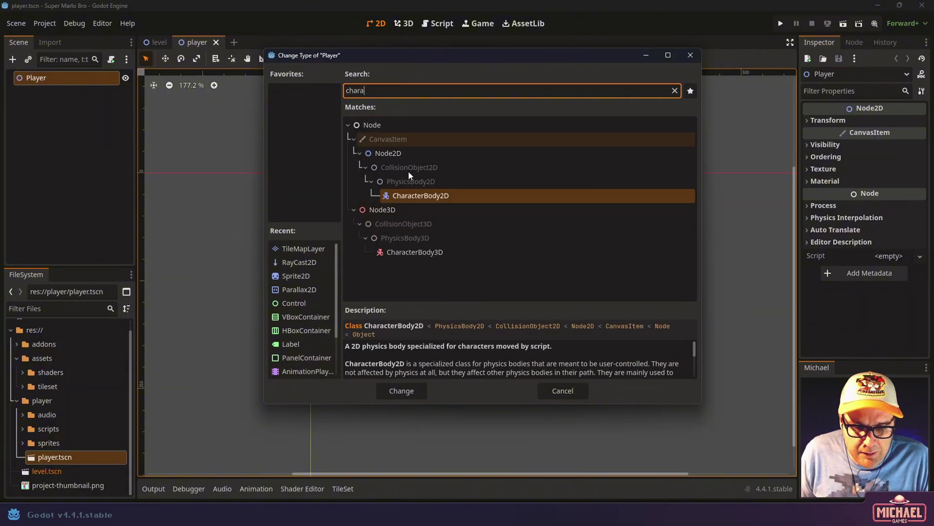
{"action": "left_click", "coordinate": [408, 198]}
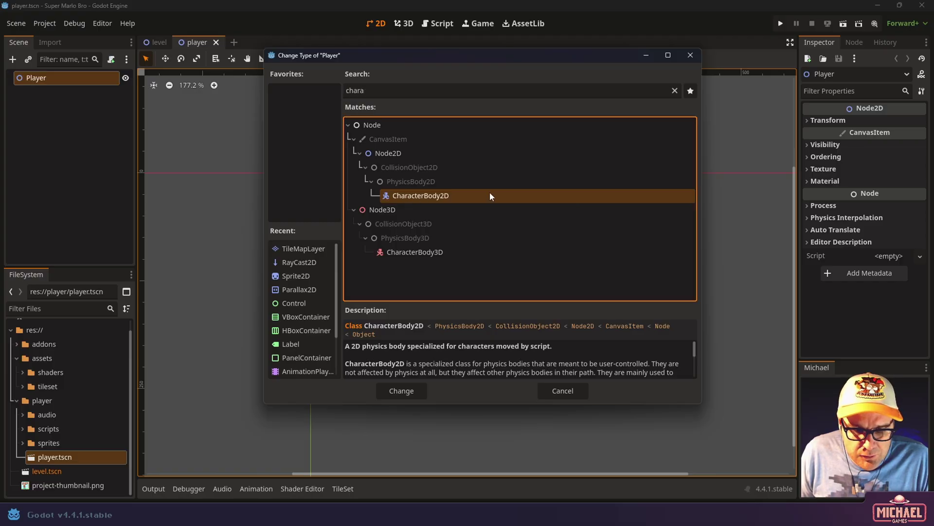
{"action": "left_click", "coordinate": [399, 391]}
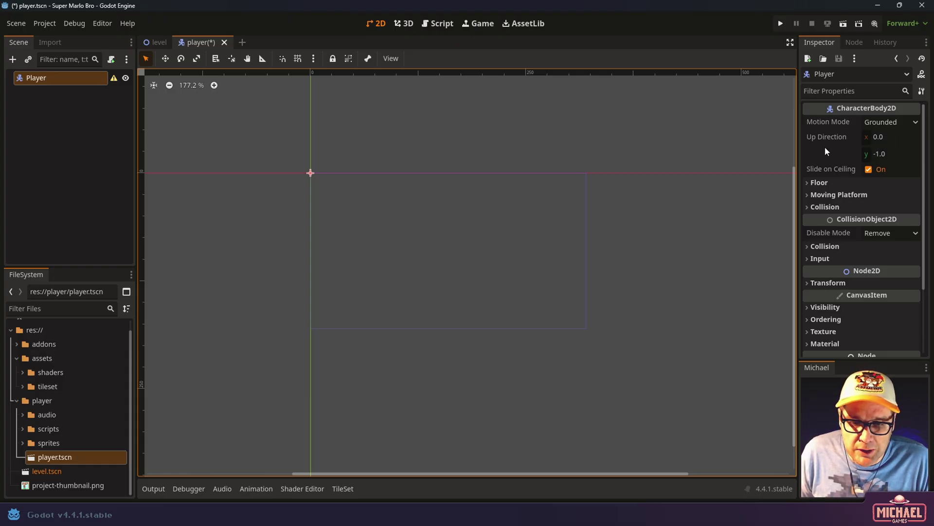
{"action": "mouse_move", "coordinate": [117, 79]}
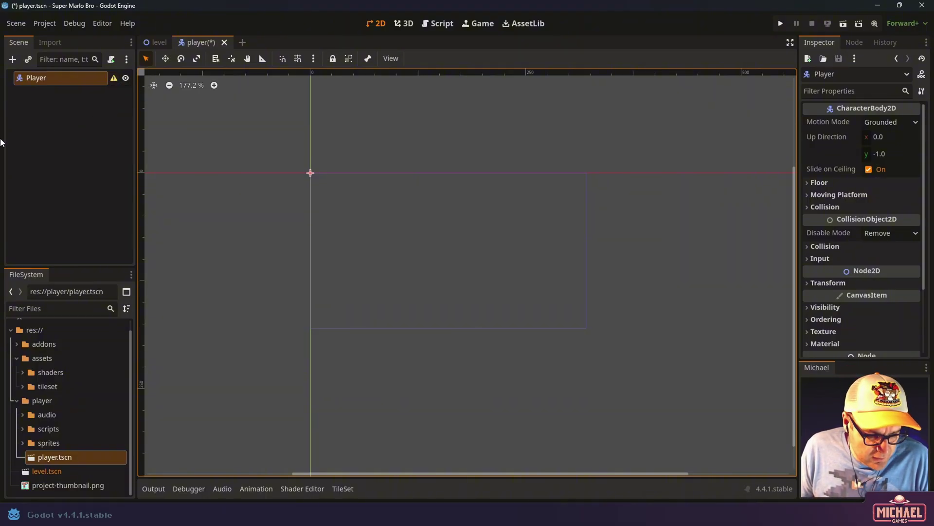
- Add a CollisionShape2D child node under Player
{"action": "left_click", "coordinate": [45, 82]}
{"action": "key", "text": "ctrl+a"}
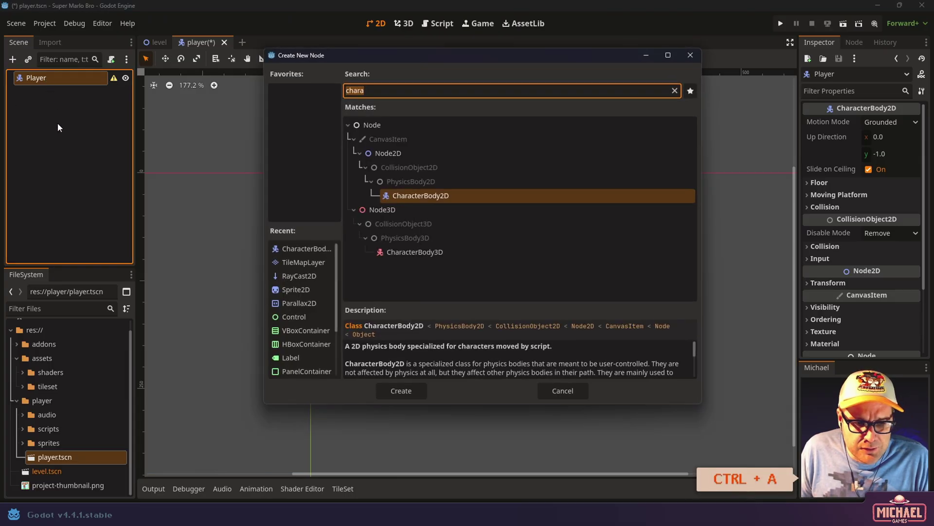
{"action": "type", "text": "colli"}
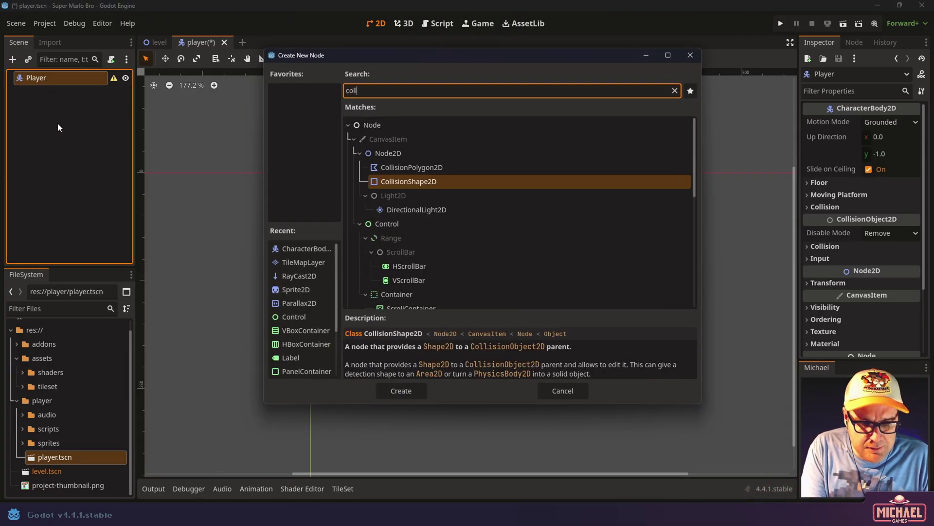
{"action": "left_click", "coordinate": [401, 183]}
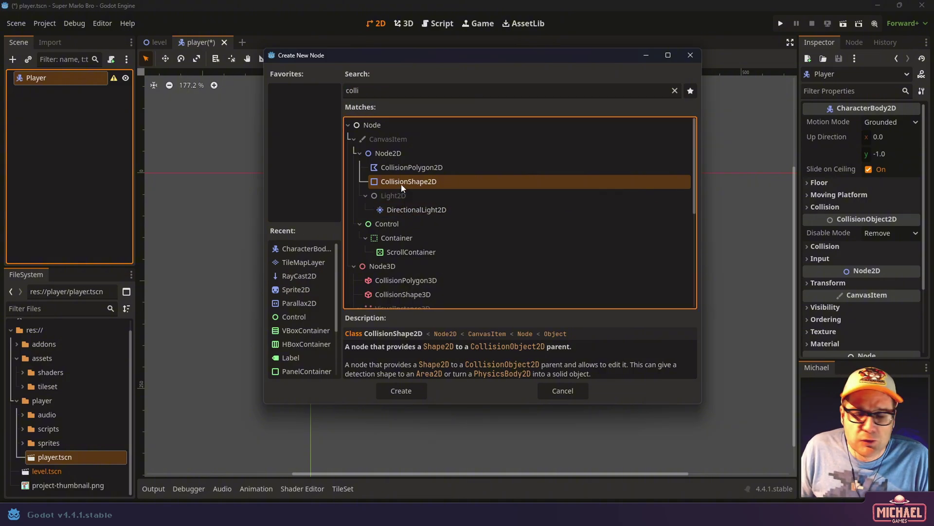
{"action": "left_click", "coordinate": [408, 388]}
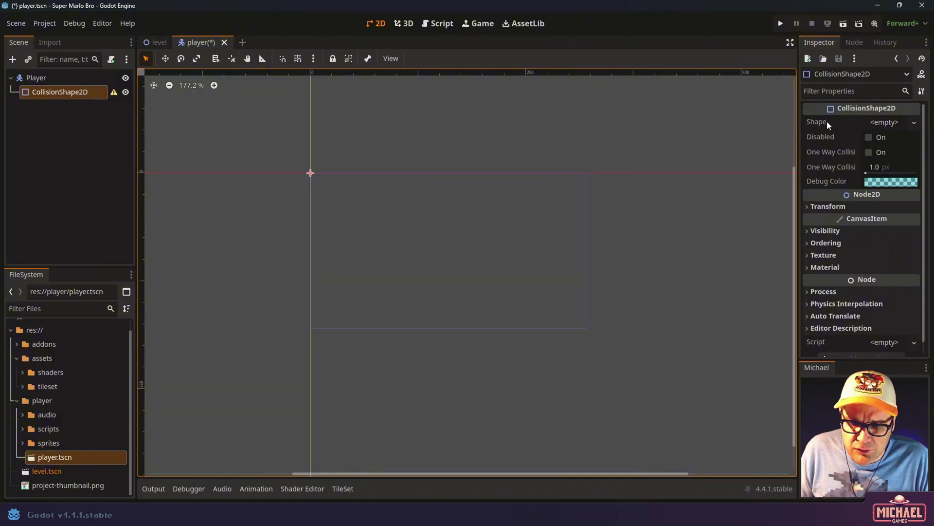
- Give the CollisionShape2D a new RectangleShape2D, then reselect the Player node
{"action": "left_click", "coordinate": [876, 122]}
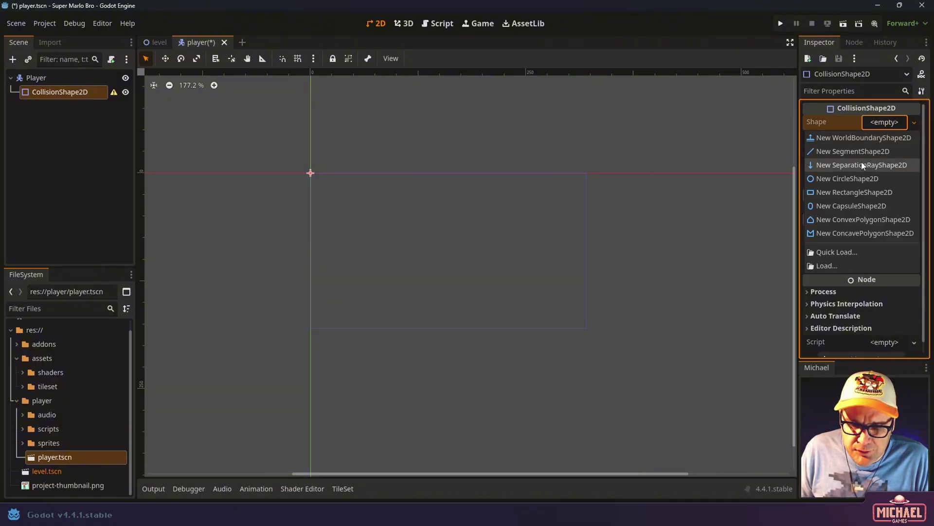
{"action": "left_click", "coordinate": [841, 193]}
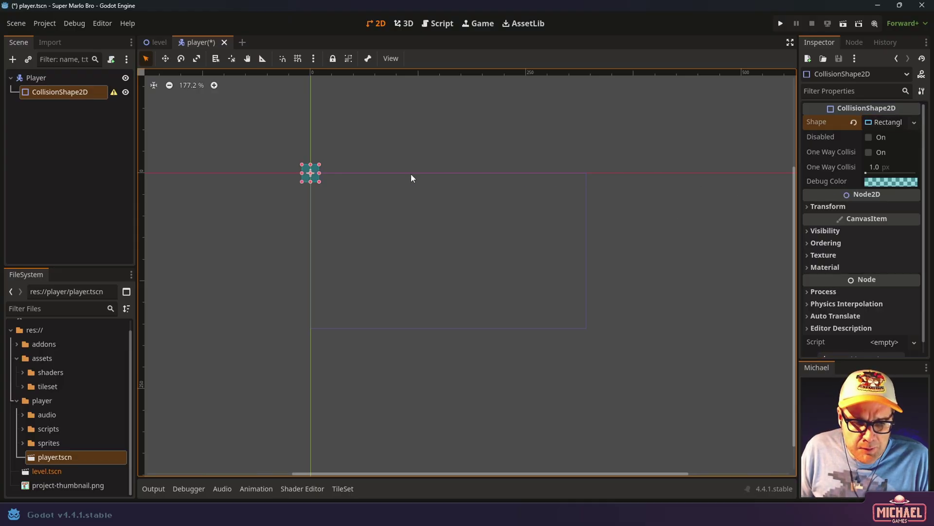
{"action": "scroll", "coordinate": [282, 162], "scroll_direction": "up", "scroll_amount": 4}
{"action": "scroll", "coordinate": [302, 167], "scroll_direction": "up", "scroll_amount": 3}
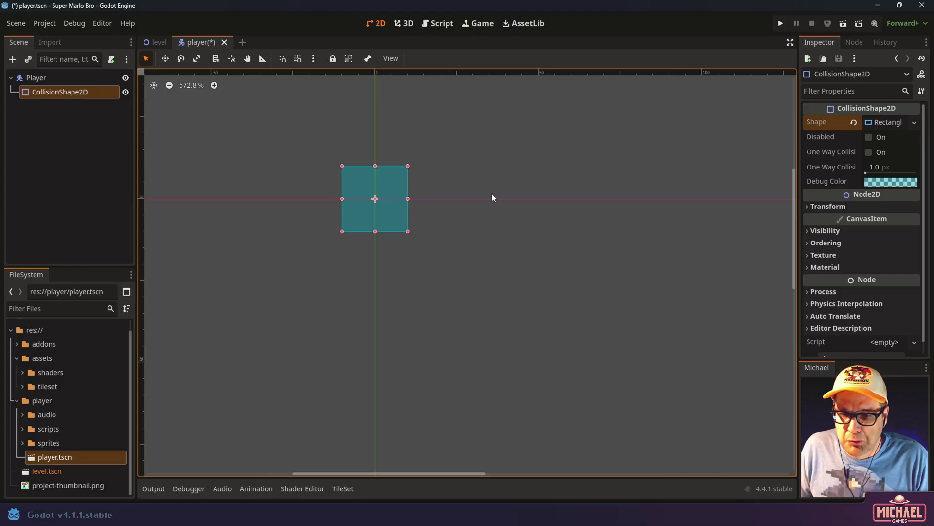
{"action": "left_click", "coordinate": [42, 82]}
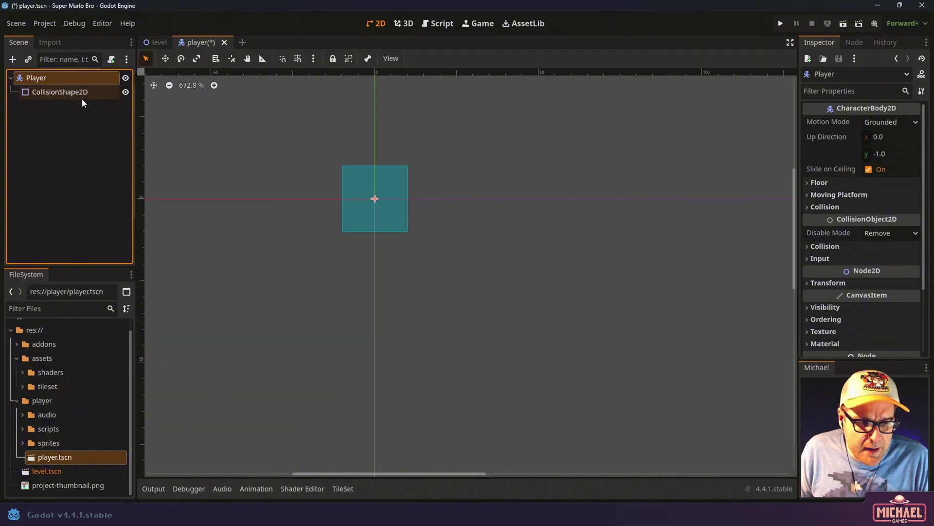
- In the Player's Collision settings, turn on mask layers 5 and 6
{"action": "left_click", "coordinate": [827, 246]}
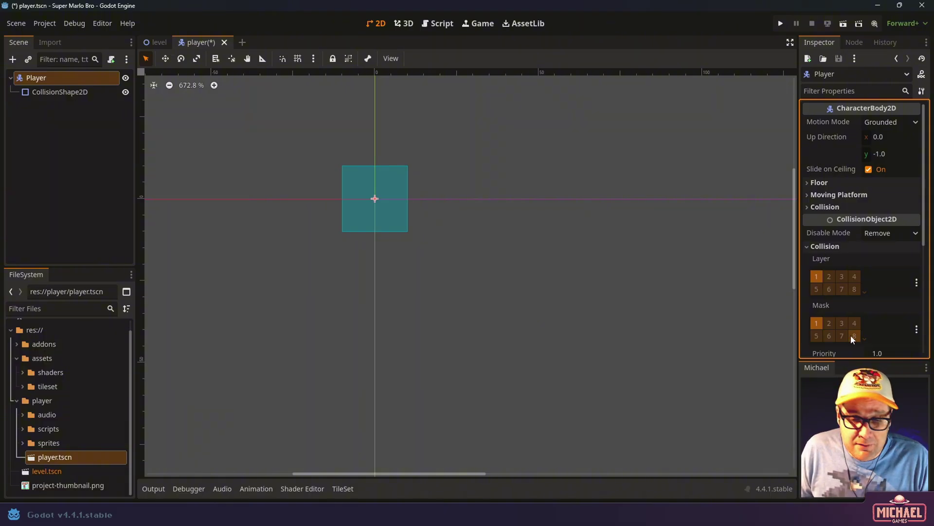
{"action": "left_click", "coordinate": [818, 336]}
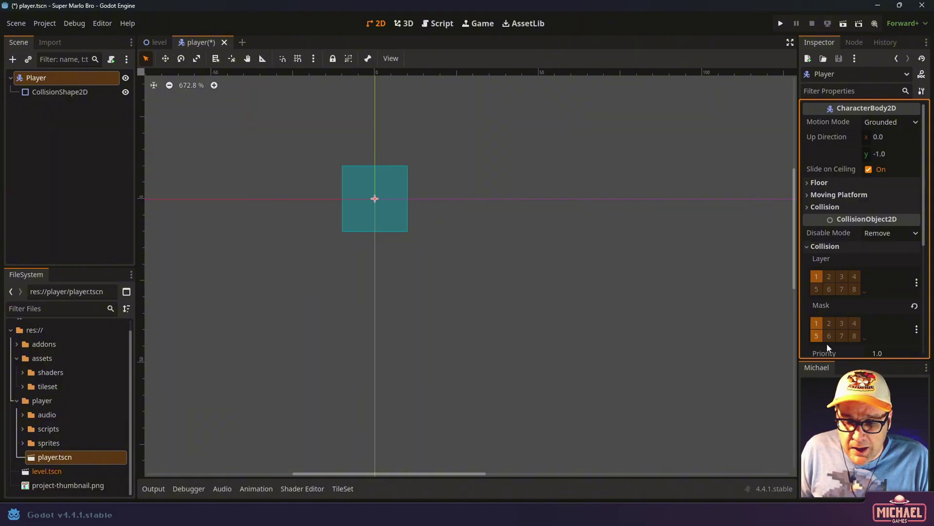
{"action": "left_click", "coordinate": [827, 340]}
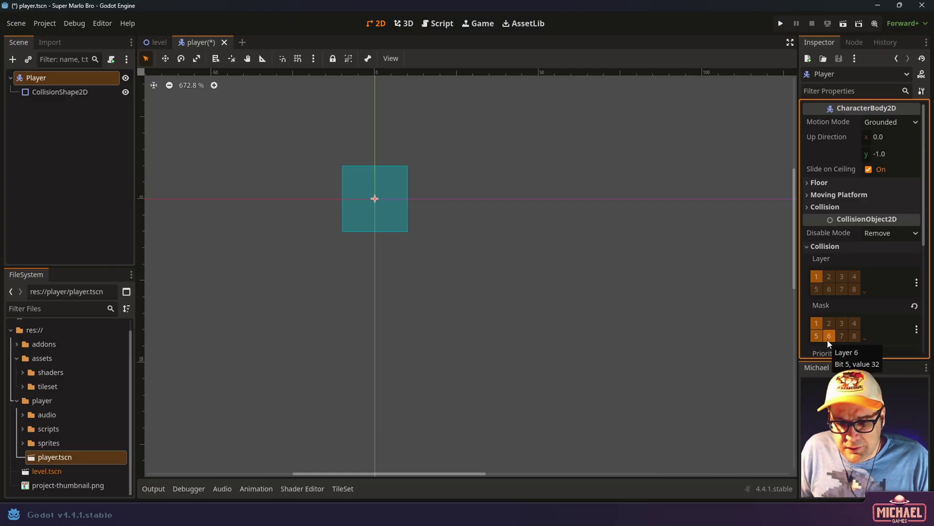